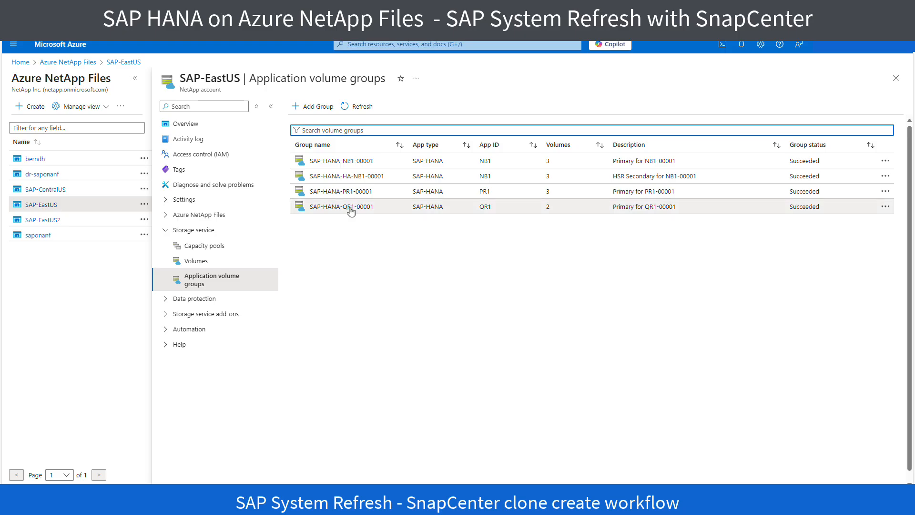
Step: Open the SAP-HANA-QR1-00001 application volume group to view its volumes
left_click(351, 209)
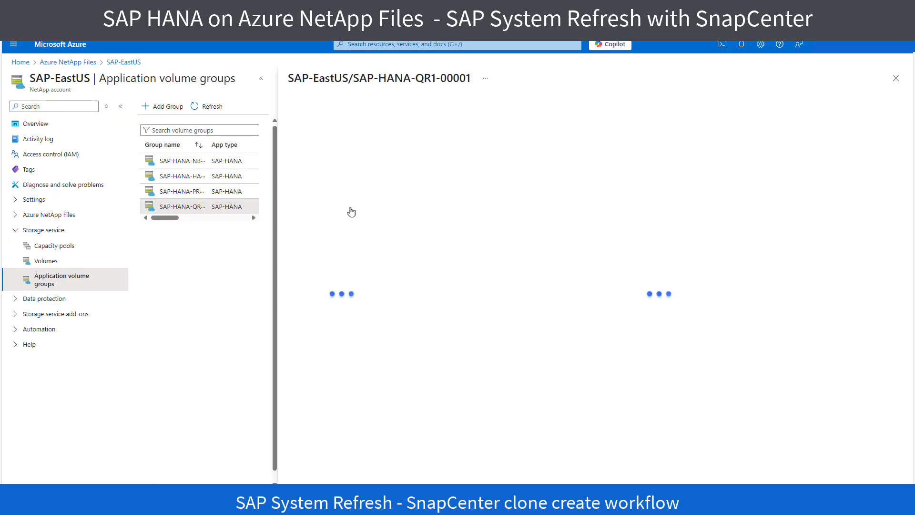
left_click(317, 246)
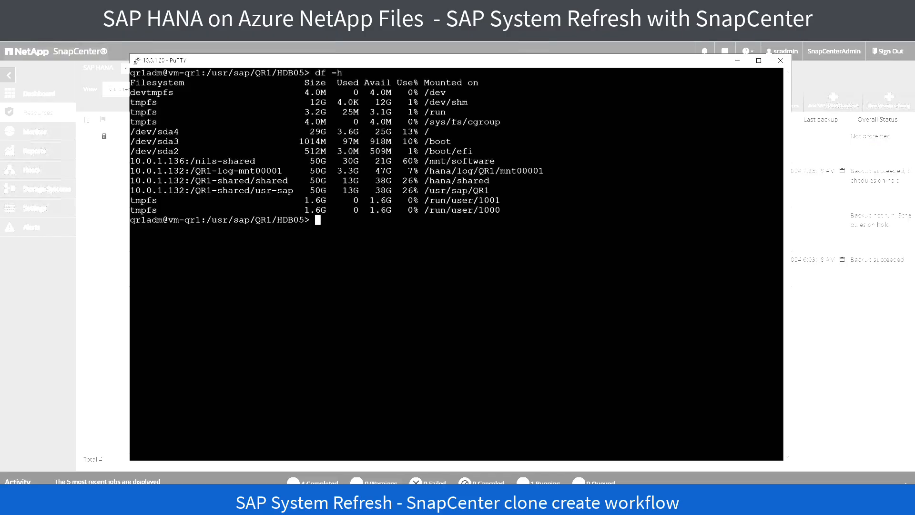
Step: Switch to the qr1adm PuTTY terminal and list the stored user keys with hdbuserstore list
type("hdbuserstore list")
key("Return")
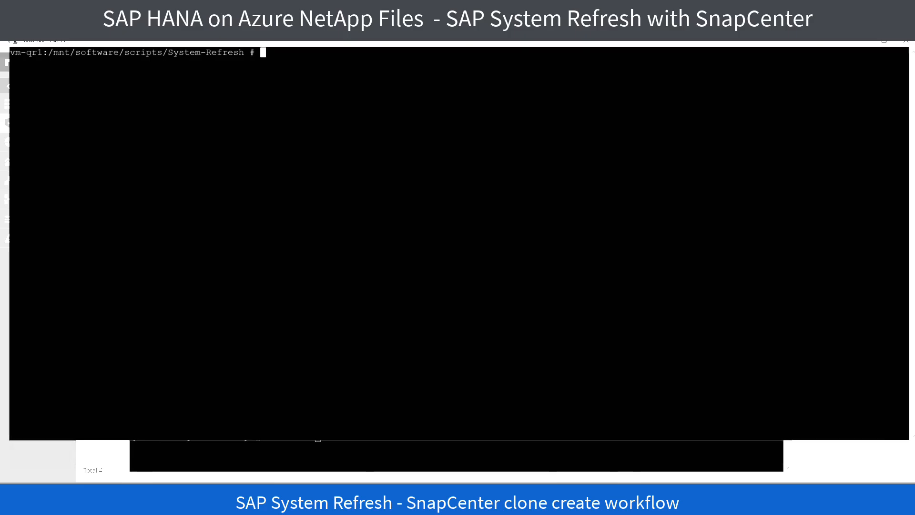
Step: In the vm-qr1 root terminal, list the System-Refresh directory with ls -al and run ./sc-system-refresh.sh without an operation to show its usage
type("ls -al")
key("Return")
key("Return")
key("Return")
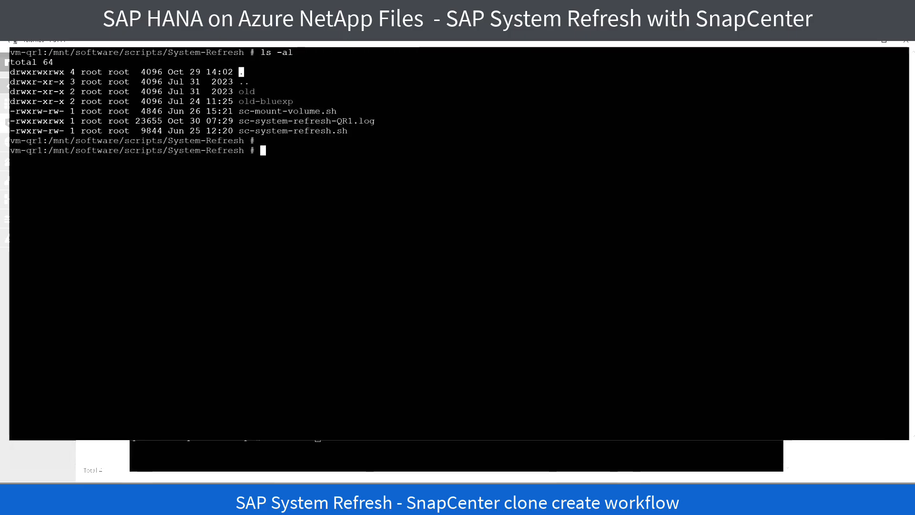
type("./sc-system-refresh")
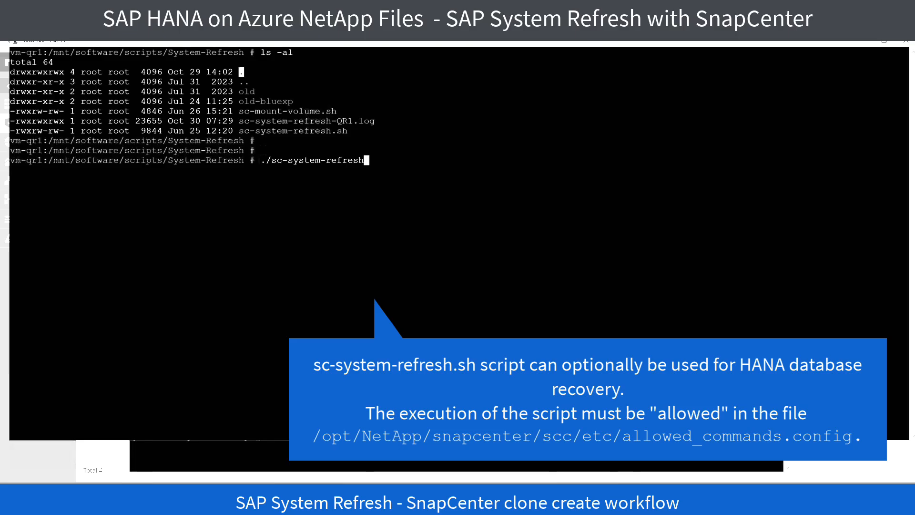
type(".sh")
key("Return")
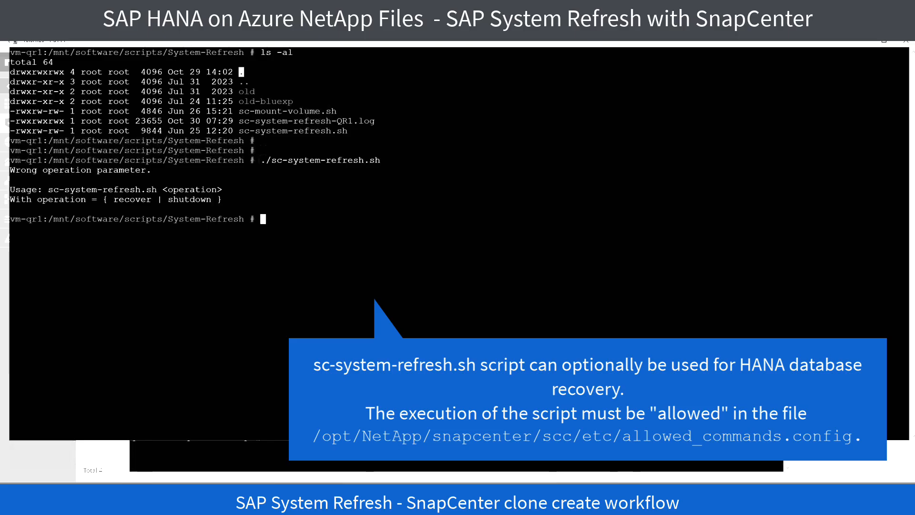
Step: Follow the refresh script's log sc-system-refresh-QR1.log continuously with tail -f
type("tail -f")
left_click_drag(239, 121, 375, 121)
right_click(375, 121)
key("Return")
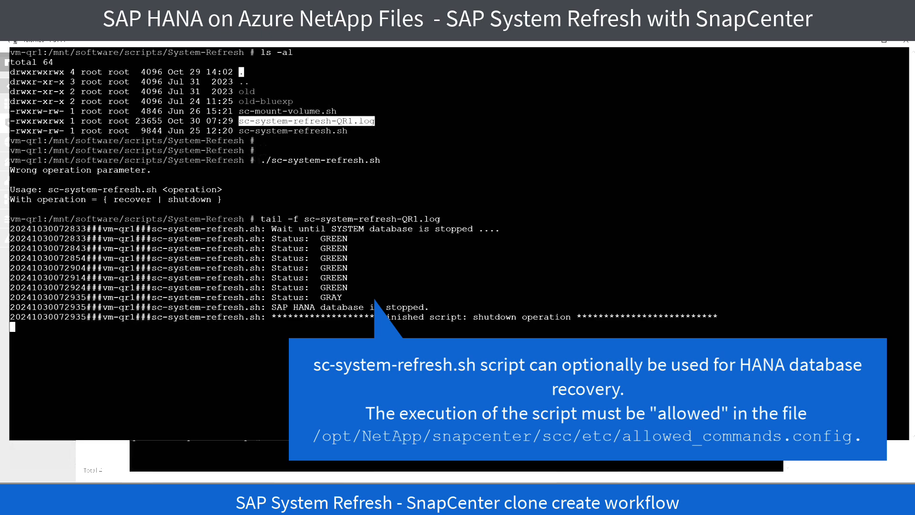
key("Return")
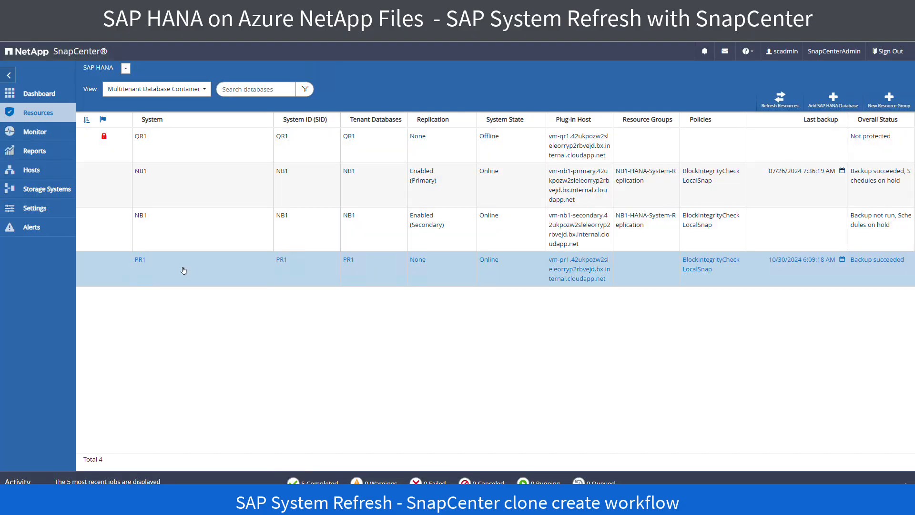
Step: Switch to SnapCenter and start a clone of PR1 from the backup SnapCenter_vm-pr1_LocalSnap_Hourly_10-30-2024_06_08_00_2581
left_click(184, 270)
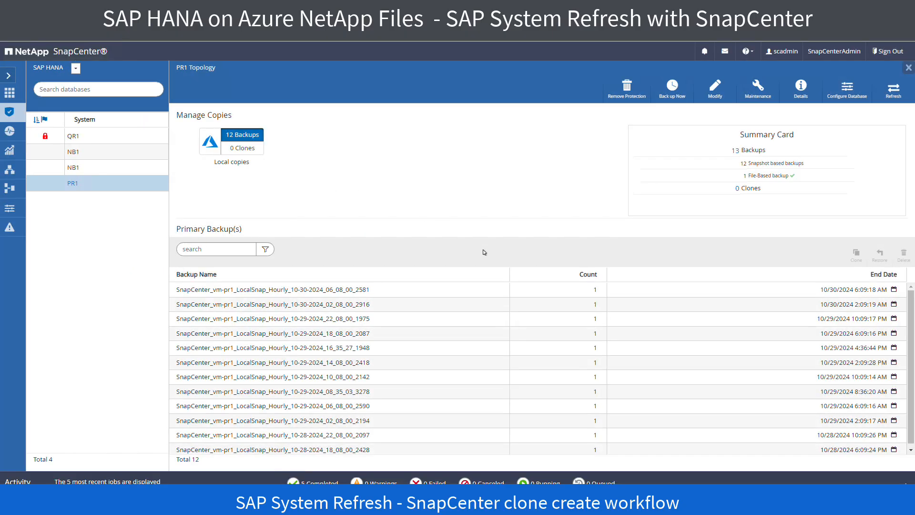
left_click(308, 291)
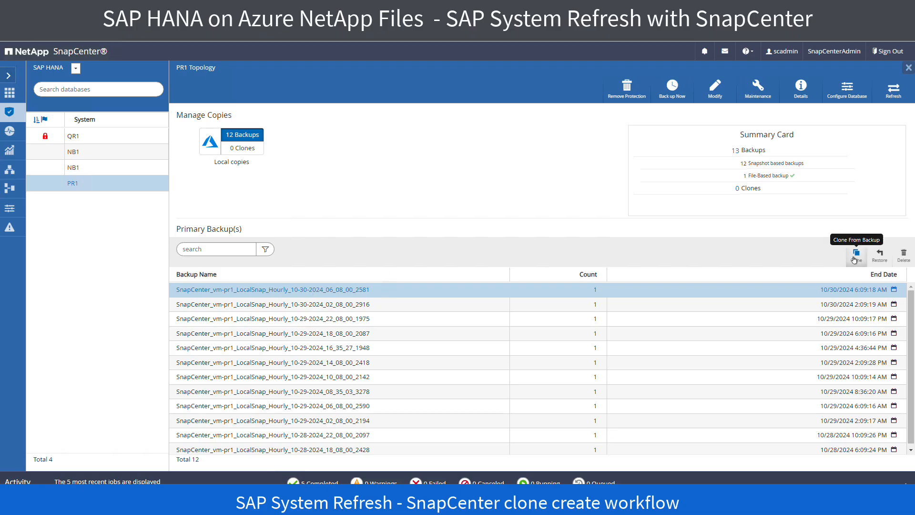
left_click(855, 260)
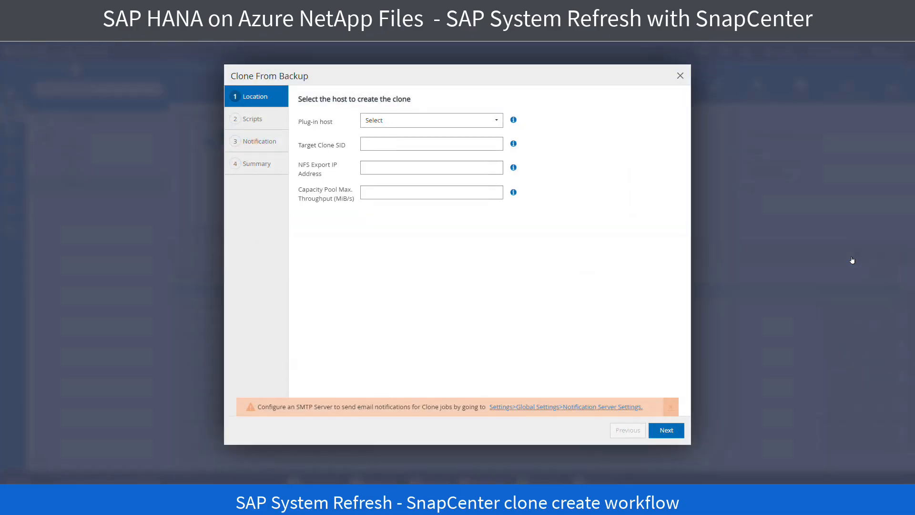
Step: Set the clone's plug-in host to vm-qr1, target SID to QR1, NFS export IP to 10.0.1.22 and maximum throughput to 100 MiB/s
left_click(496, 121)
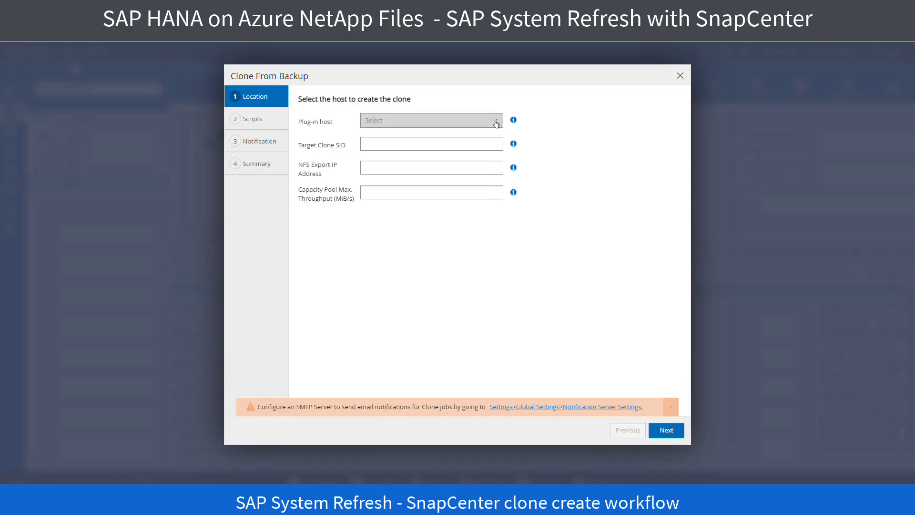
left_click(414, 185)
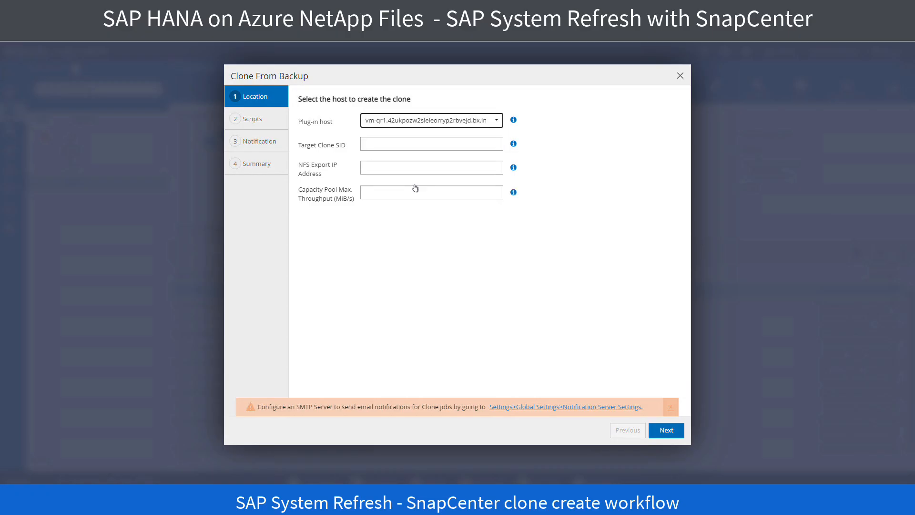
left_click(435, 144)
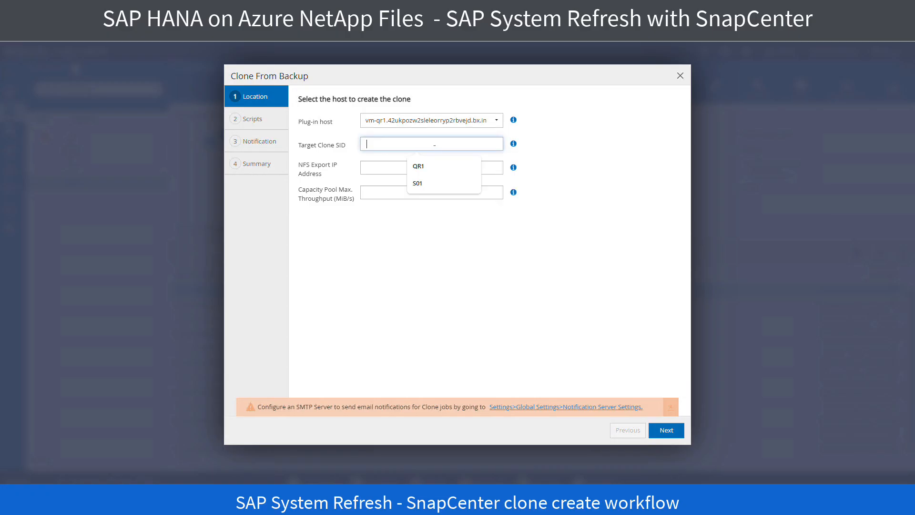
left_click(418, 165)
left_click(430, 169)
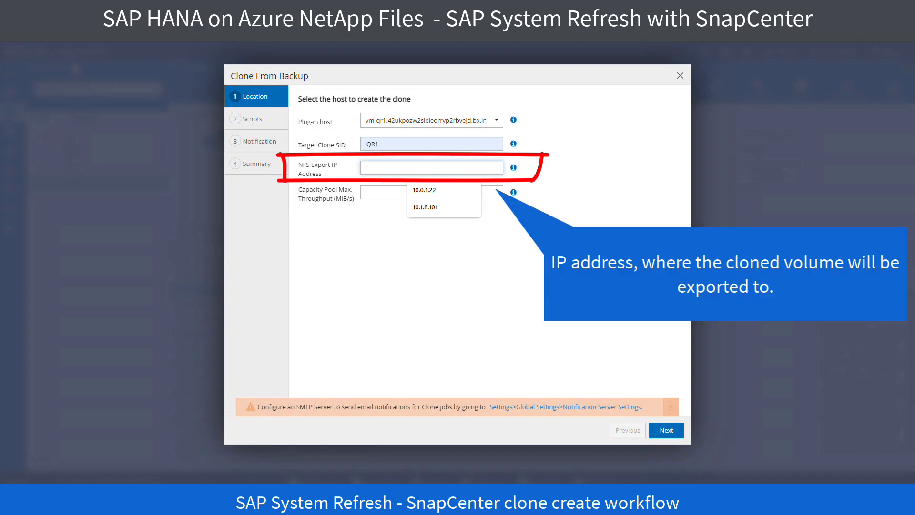
left_click(430, 191)
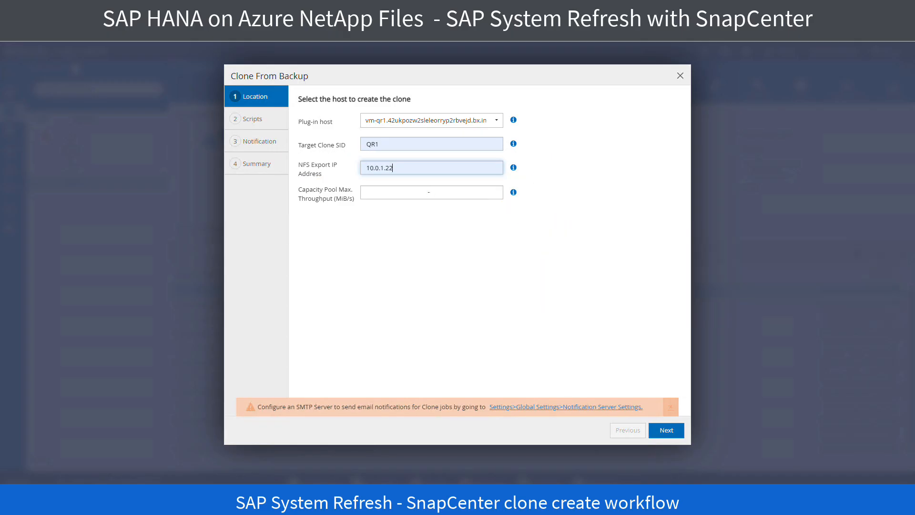
left_click(425, 196)
left_click(421, 232)
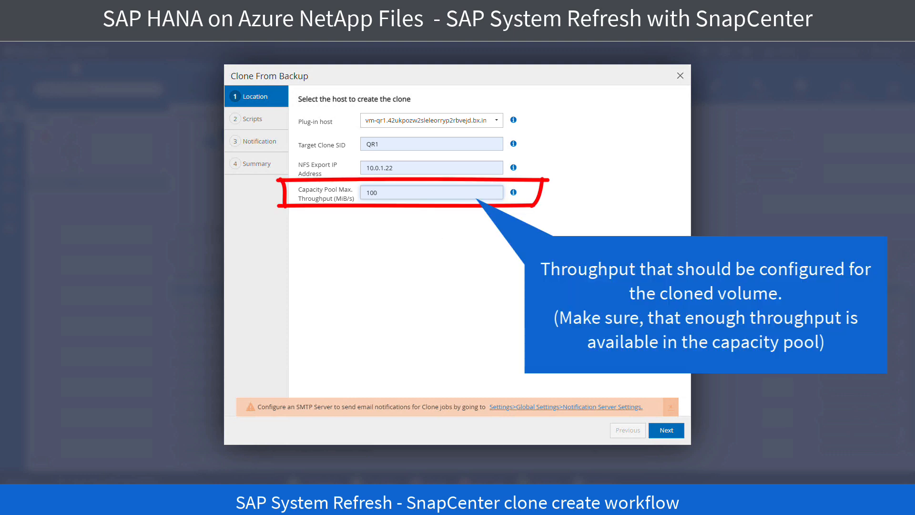
left_click(666, 430)
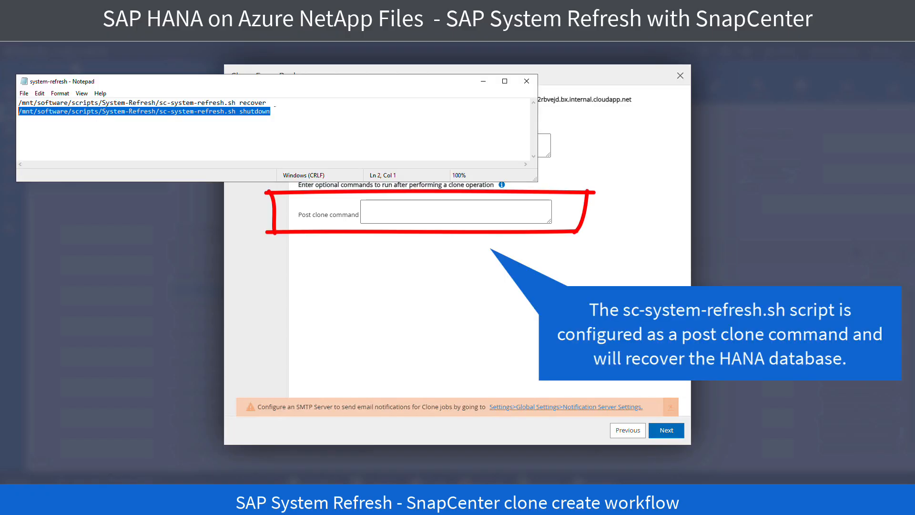
Step: Set the post clone command to /mnt/software/scripts/System-Refresh/sc-system-refresh.sh recover
left_click_drag(267, 103, 18, 102)
key("ctrl+c")
left_click(429, 212)
key("ctrl+v")
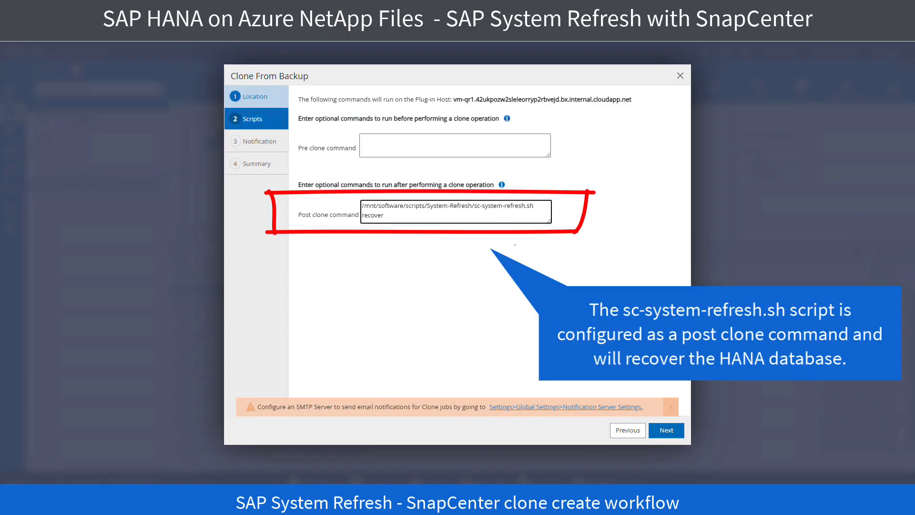
Step: Leave the clone notification settings at their defaults and submit the clone job from the summary
left_click(668, 428)
left_click(670, 430)
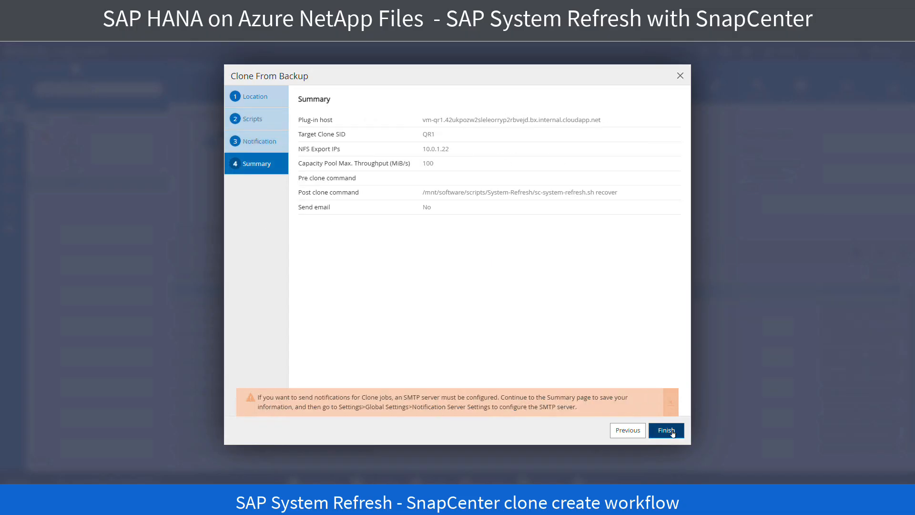
left_click(672, 430)
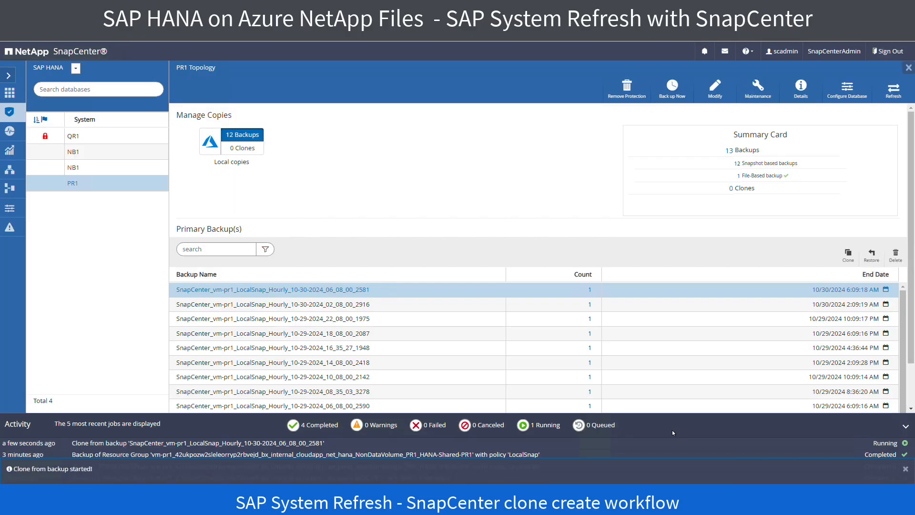
Step: Open the running clone job's details and expand the vm-qr1 host and its Clone task
left_click(874, 444)
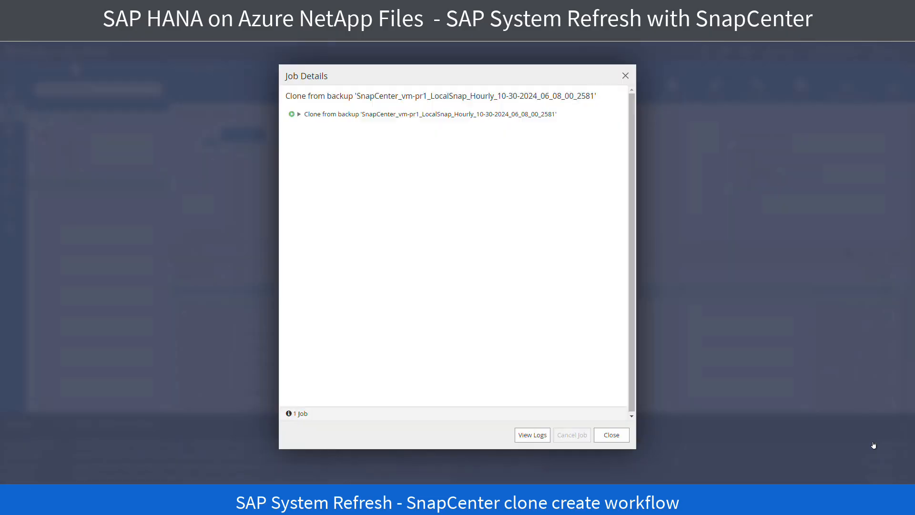
left_click(297, 114)
left_click(308, 130)
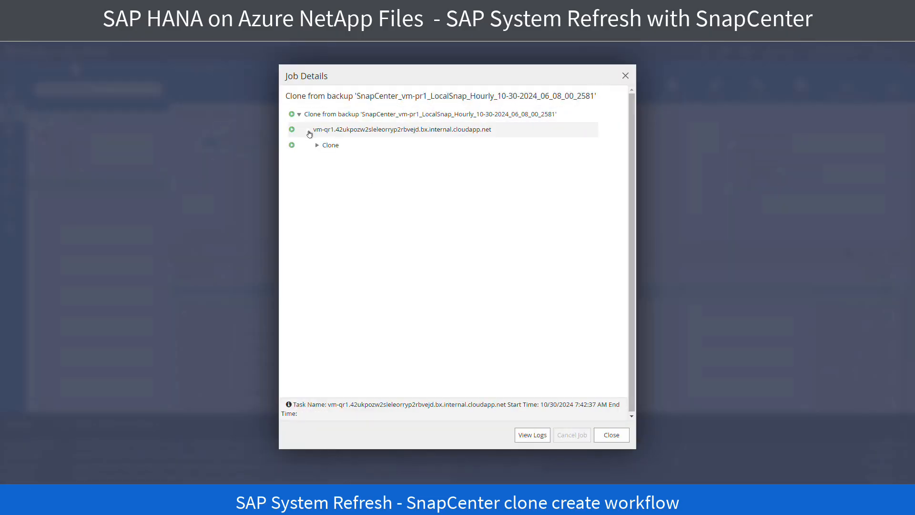
left_click(318, 145)
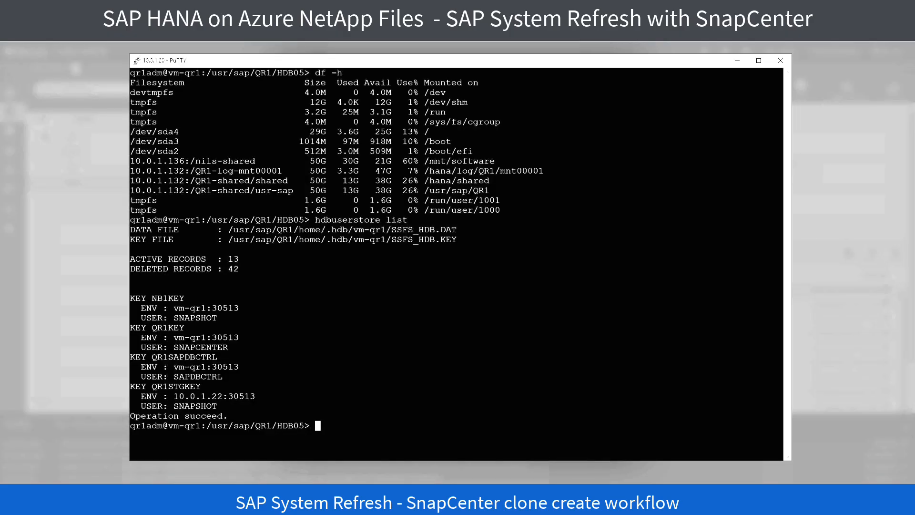
Step: Switch to the qr1adm PuTTY terminal and check the mounted file systems with df -h
type("df -h")
key("Return")
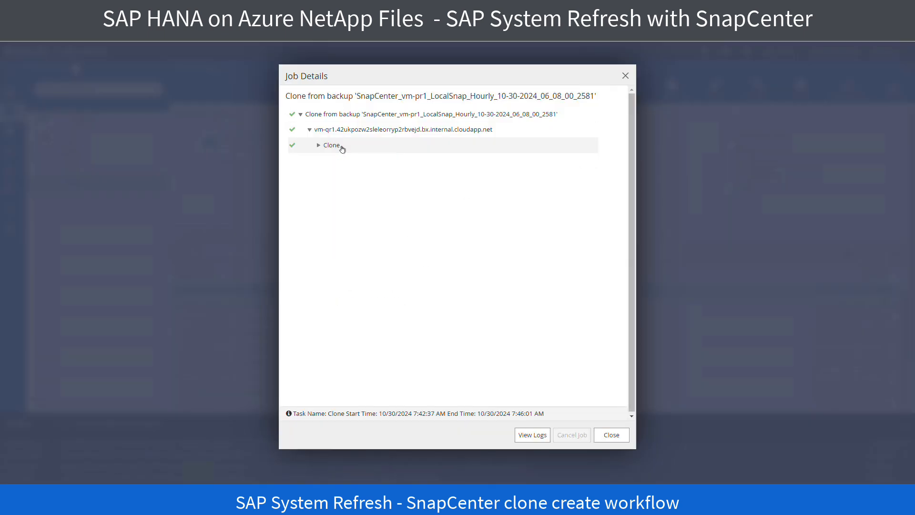
Step: Review the clone job's subtasks in SnapCenter, including Storage Clone, and close the job details
left_click(319, 146)
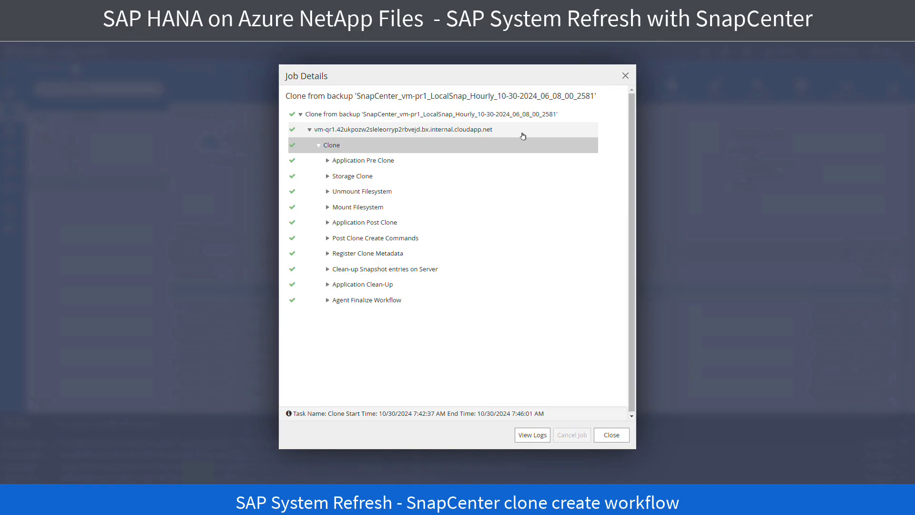
left_click(352, 176)
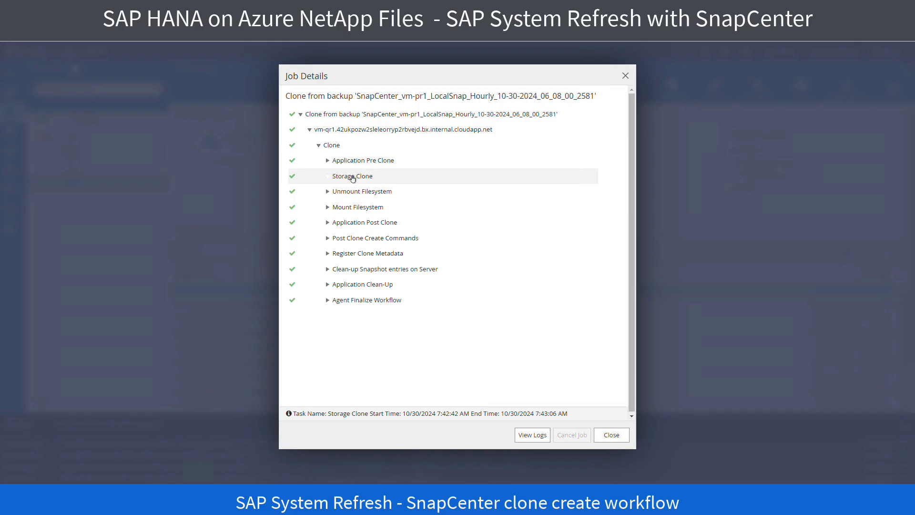
left_click(383, 179)
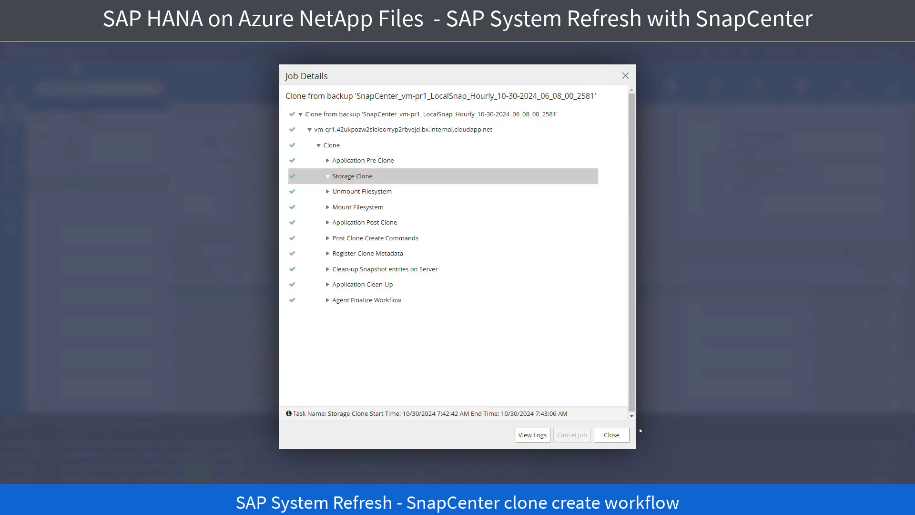
left_click(612, 435)
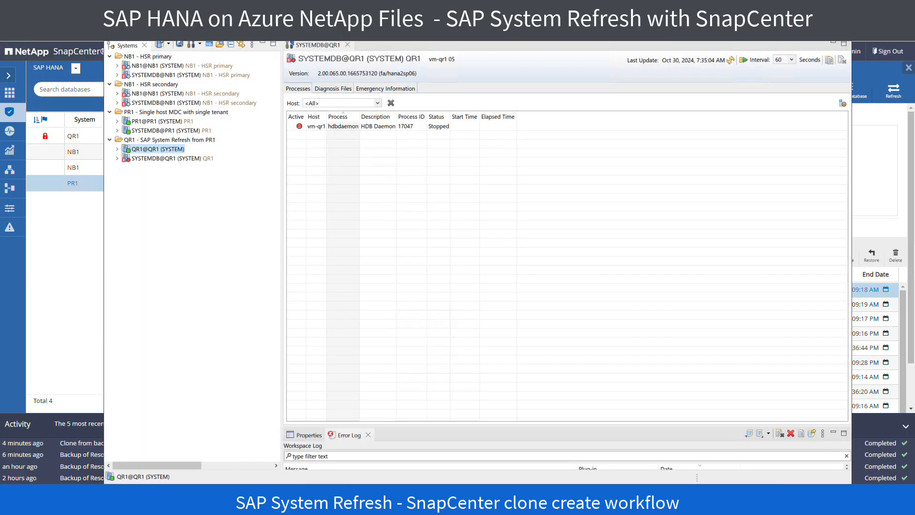
Step: Switch to SAP HANA Studio and inspect the overview and landscape of SYSTEMDB@QR1
double_click(171, 158)
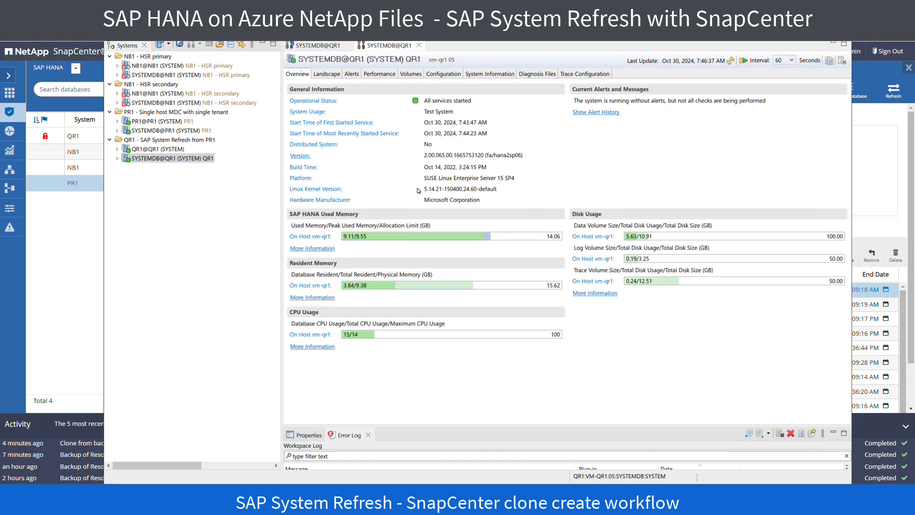
left_click(327, 74)
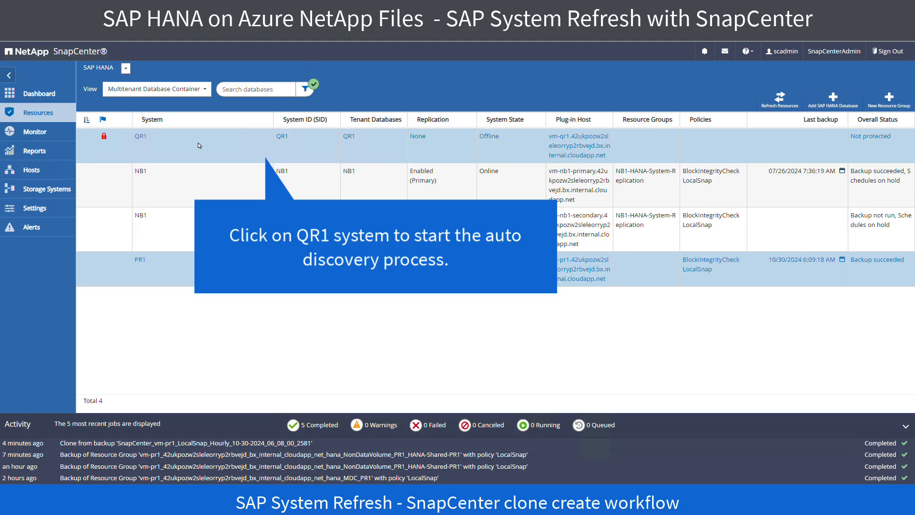
Step: Switch to SnapCenter and open the QR1 system to start its auto discovery
left_click(199, 142)
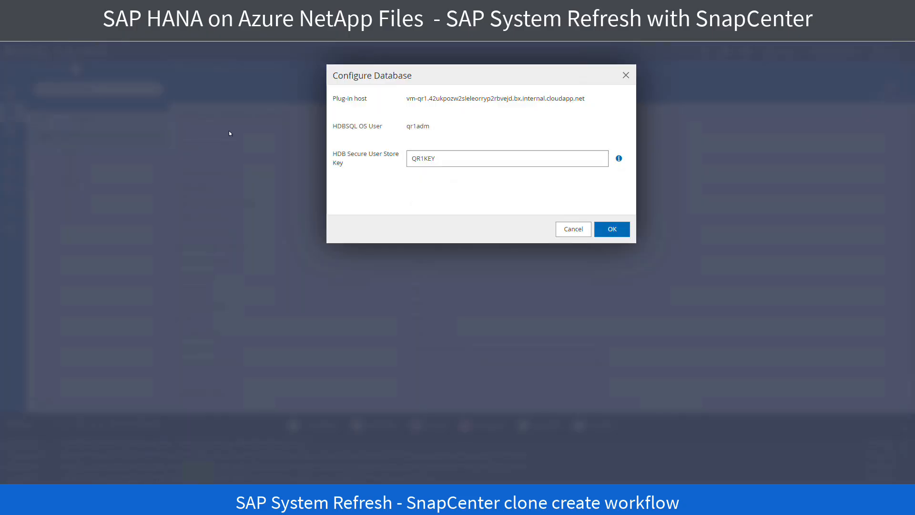